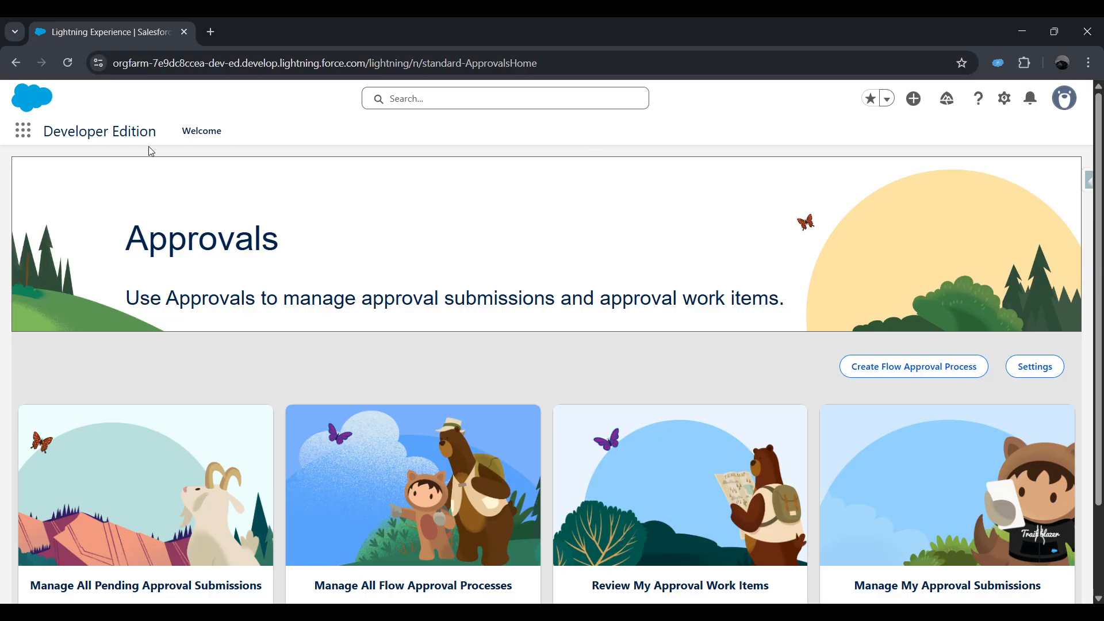
drag(46, 133, 158, 134)
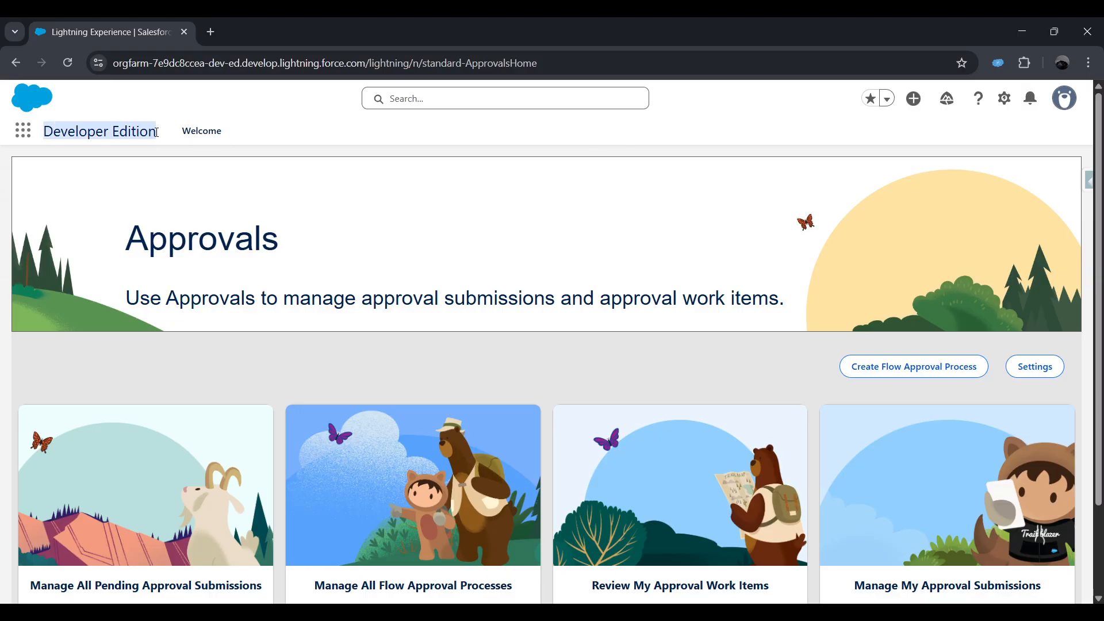
click(232, 120)
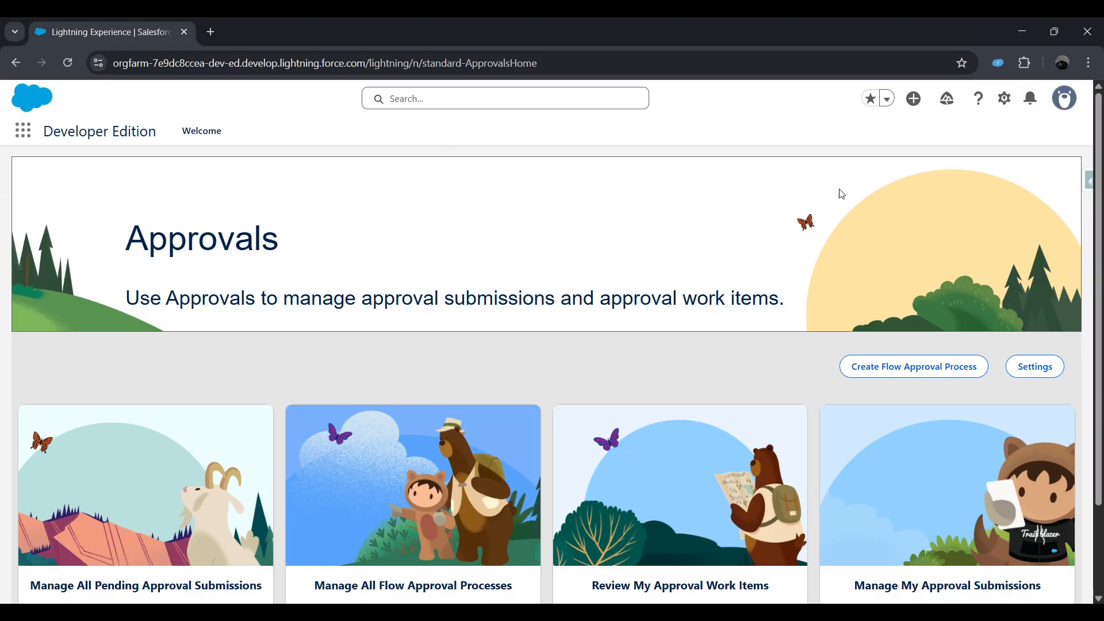
Step: Open Setup for the current app and find the Package Manager page by searching for "package mana"
click(1004, 99)
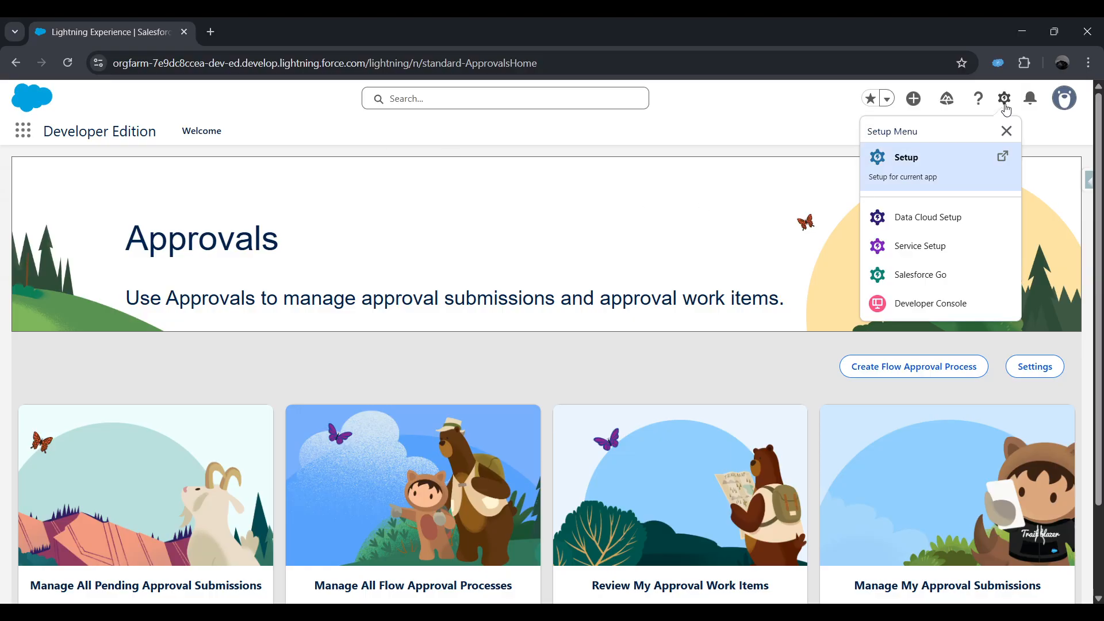
click(949, 166)
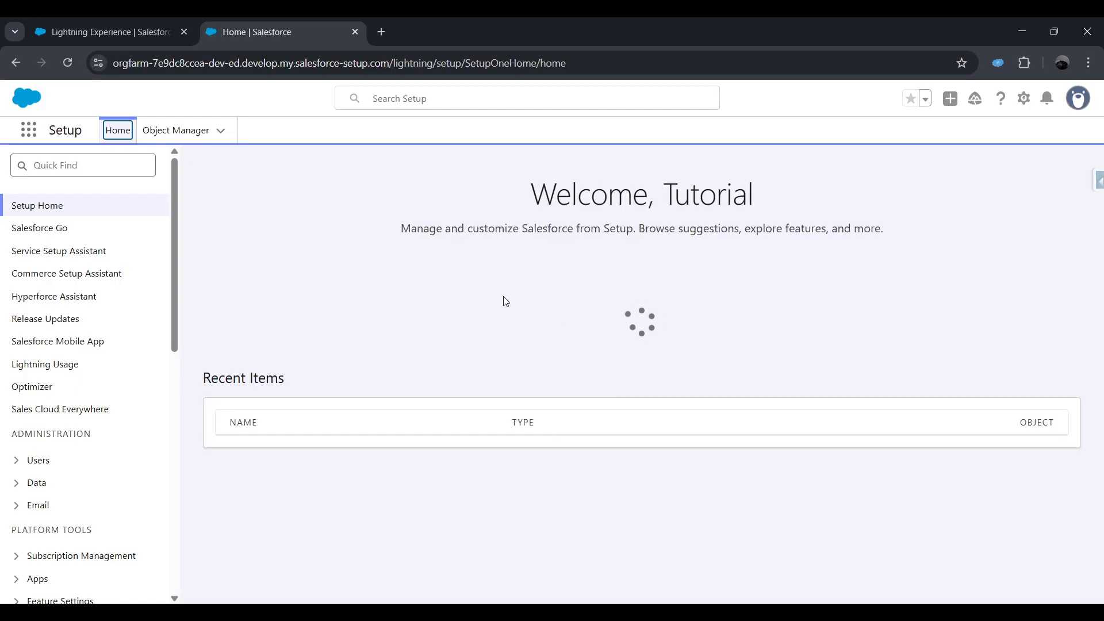
click(146, 174)
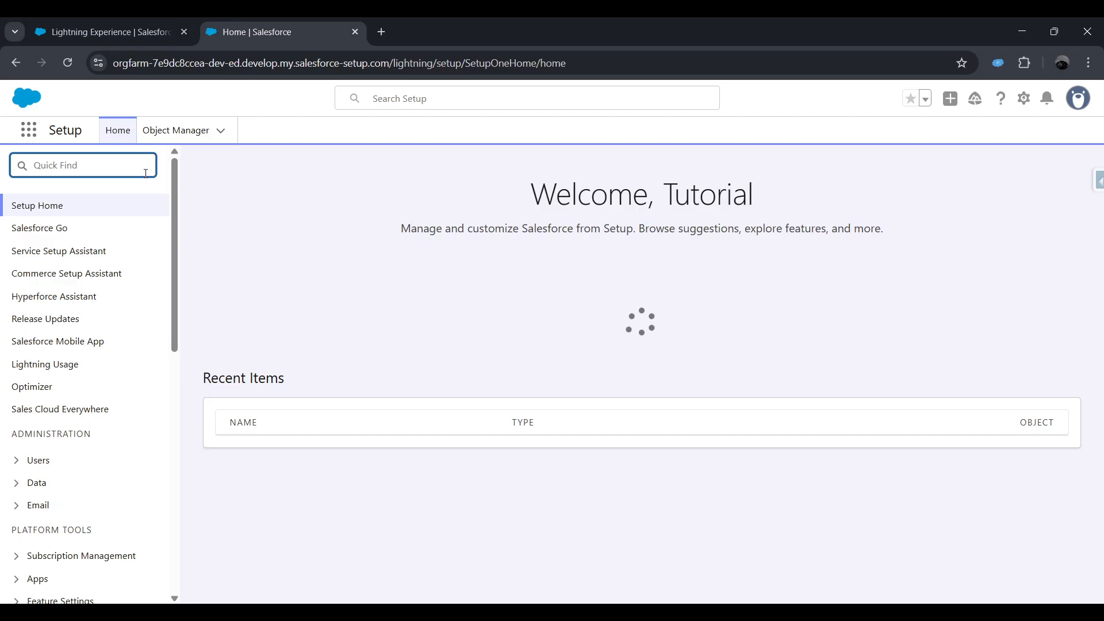
text(package mana)
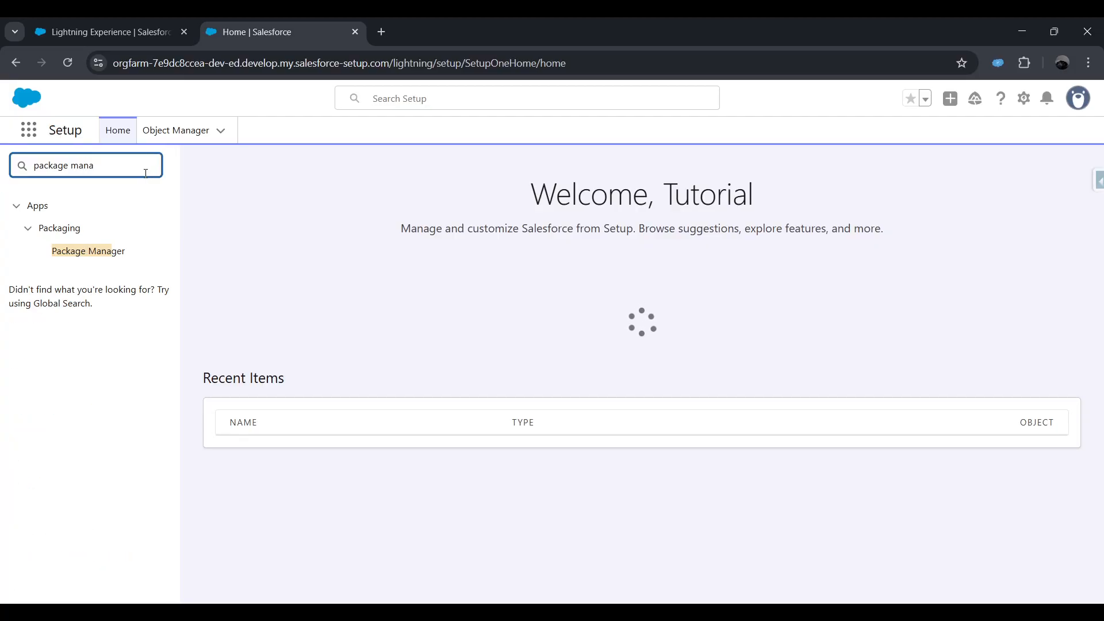
click(111, 259)
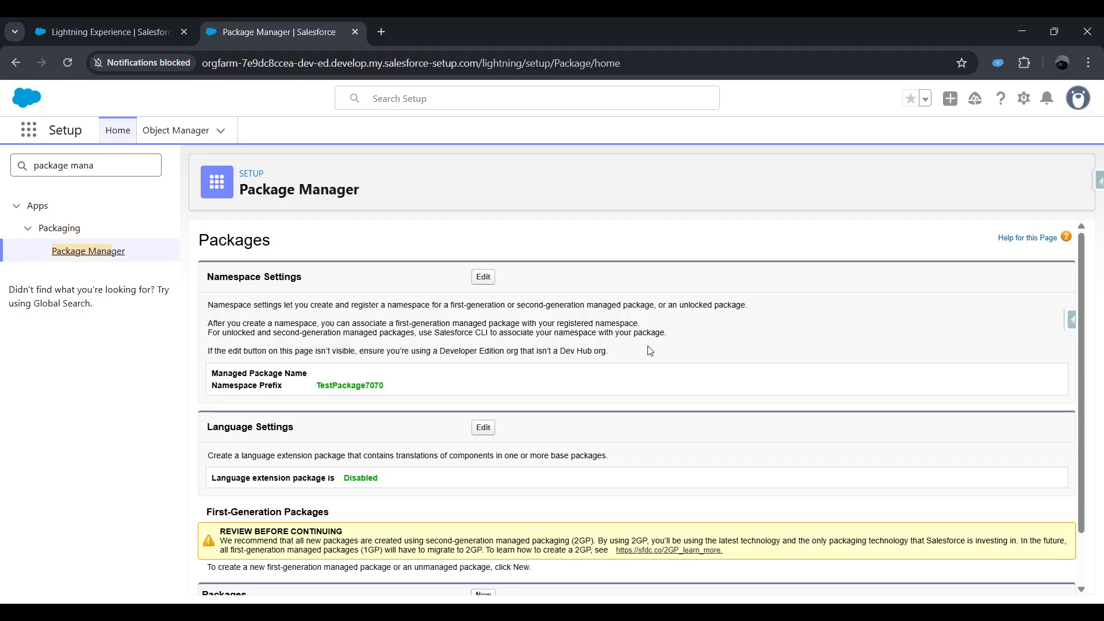
Step: Edit the namespace settings, review namespace TestPackage7070 with no package associated, and save them
click(486, 277)
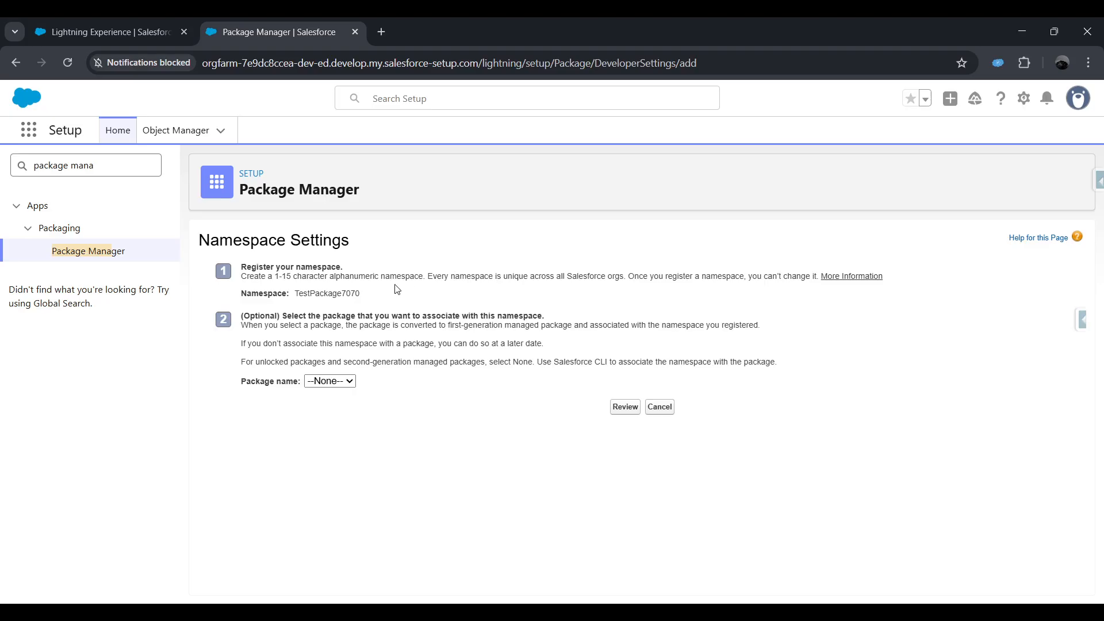
drag(406, 293, 293, 293)
click(340, 303)
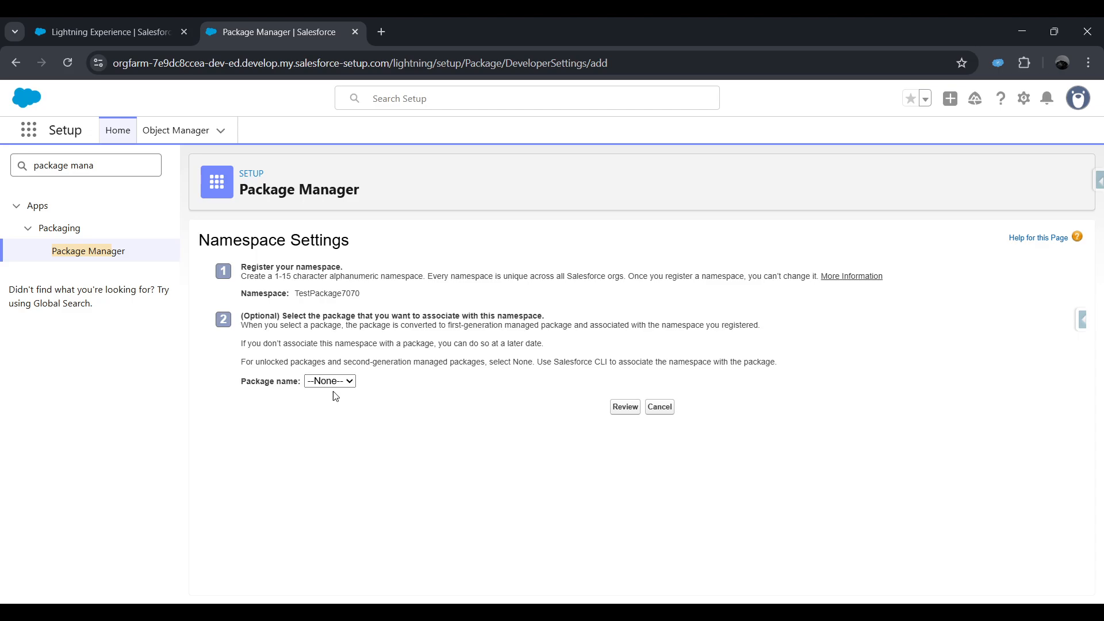
click(621, 410)
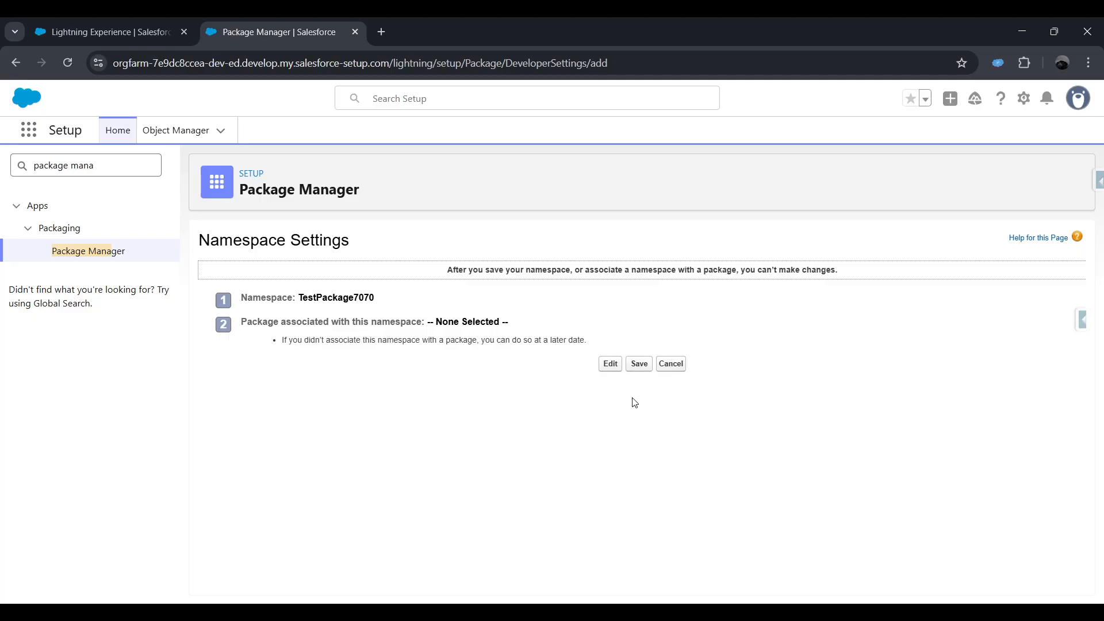
click(639, 364)
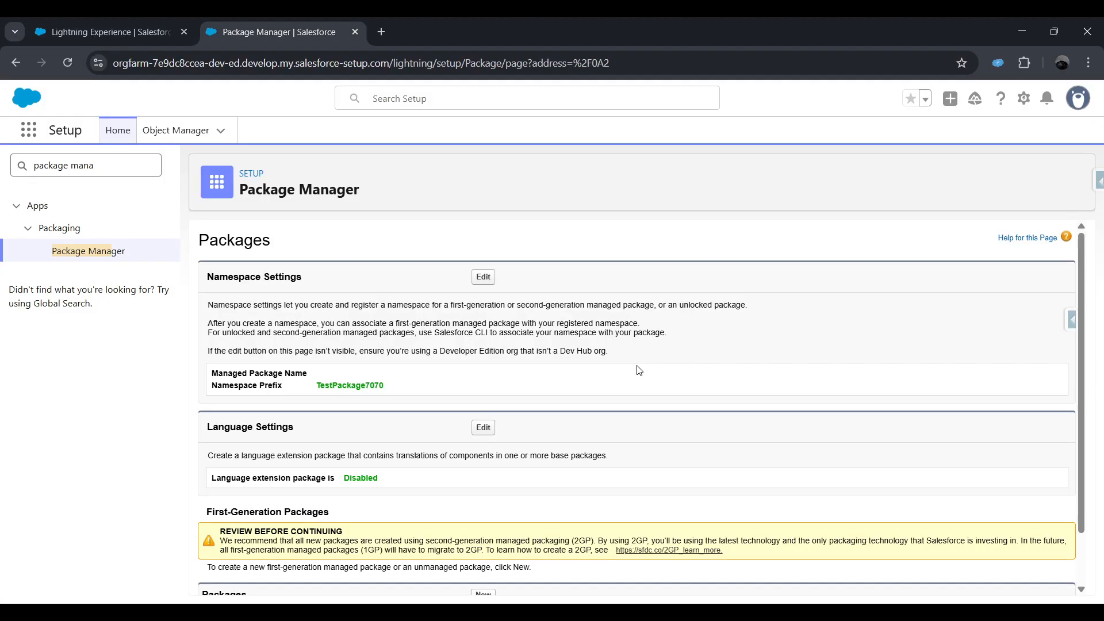
Step: Create and save a new unmanaged package named "Test Package" with English as its language
scroll(641, 369, down, 1)
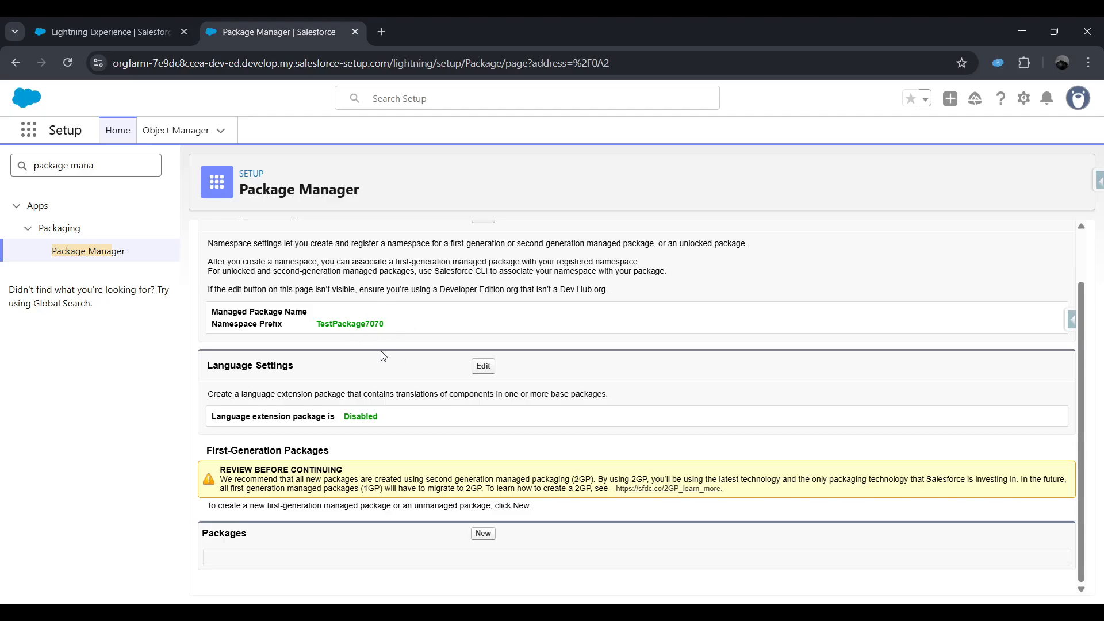
click(87, 251)
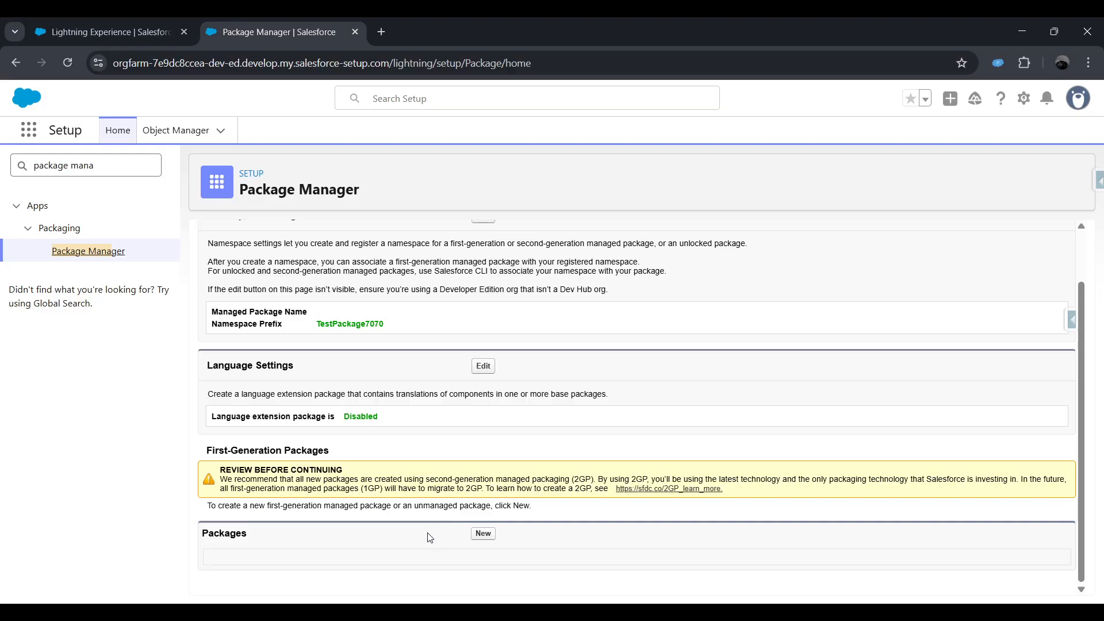
click(482, 534)
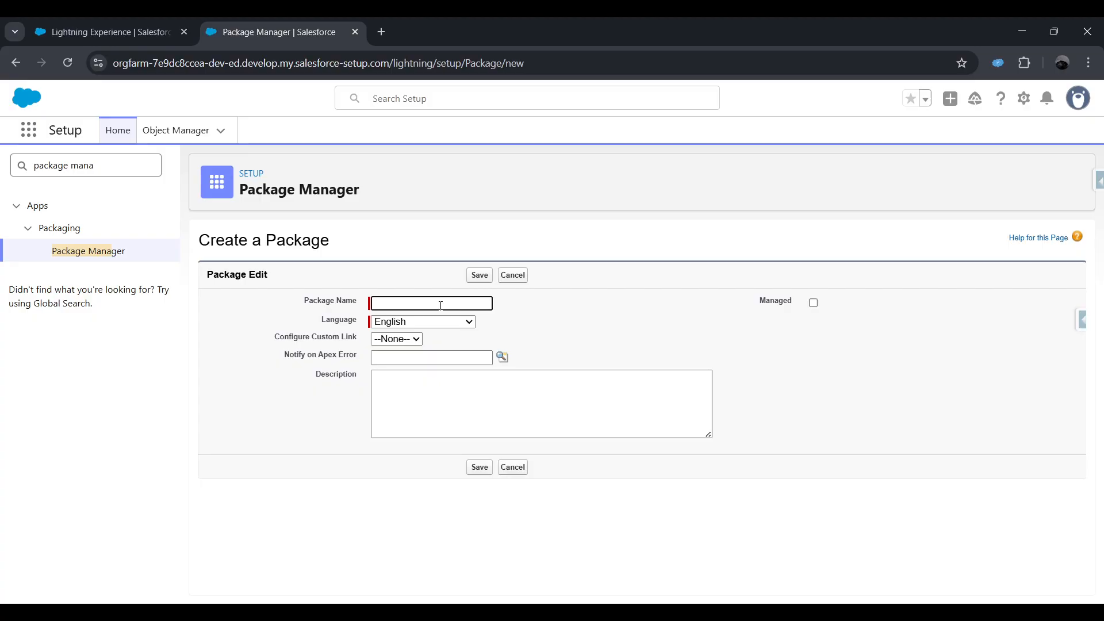
text(Test Package)
click(508, 340)
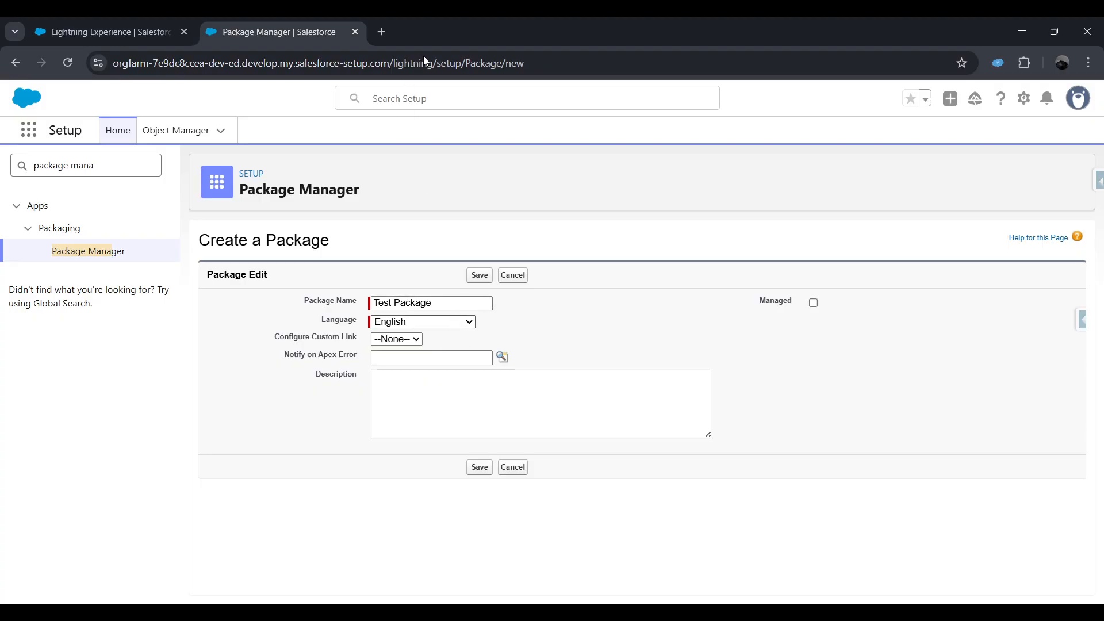
click(427, 31)
click(556, 325)
click(482, 471)
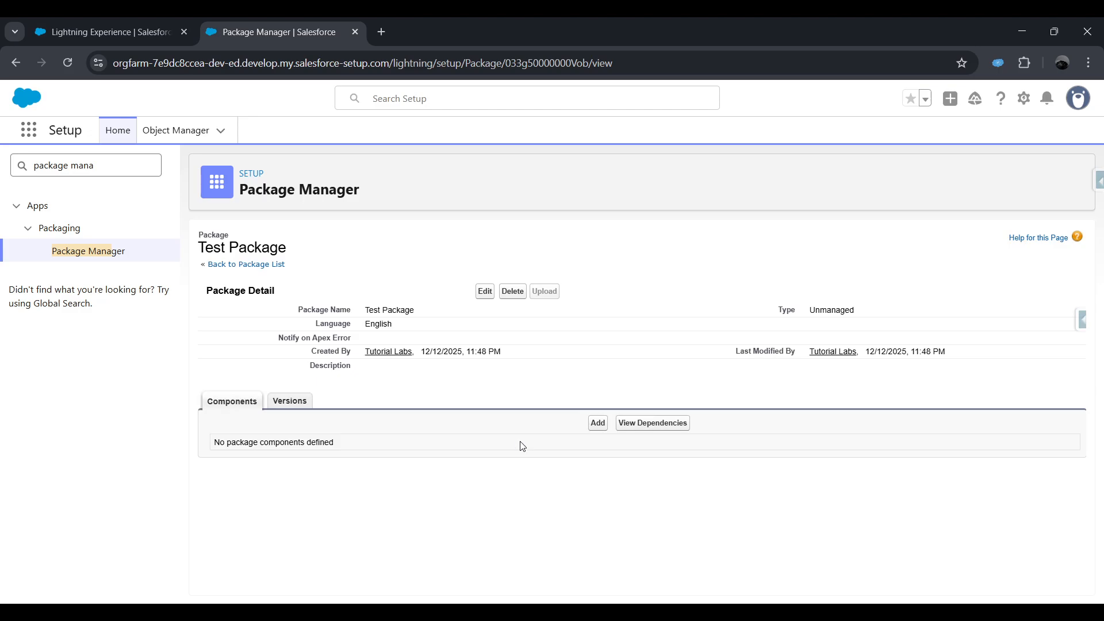
Step: Start adding components to Test Package and check the Apex Trigger, Apex Class, Analytic Asset Collection and Data Connector types for available items
click(596, 430)
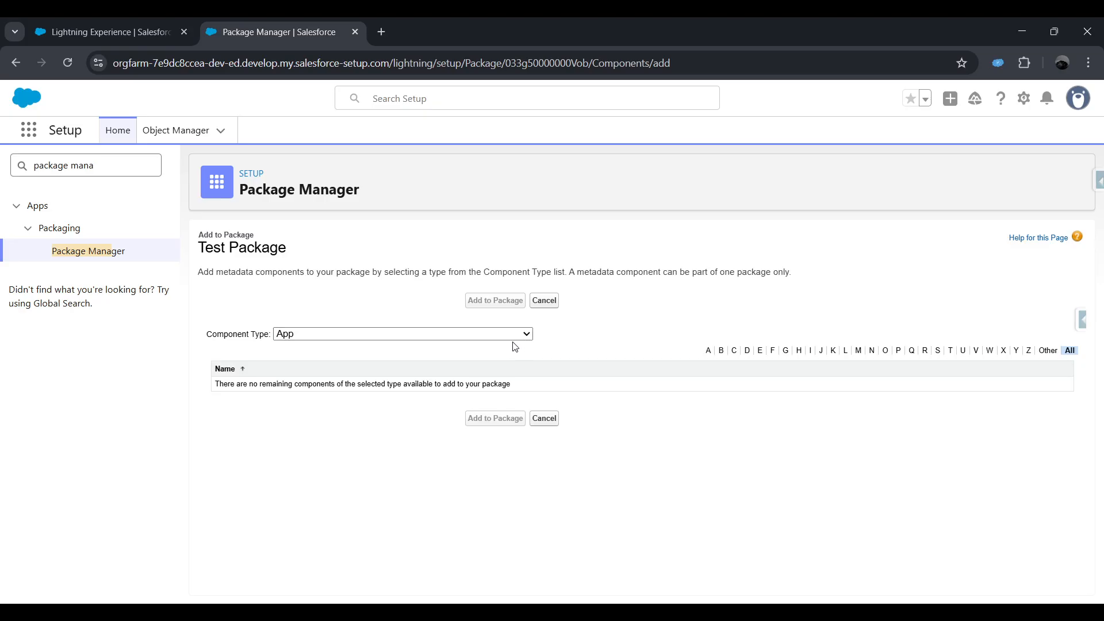
click(391, 296)
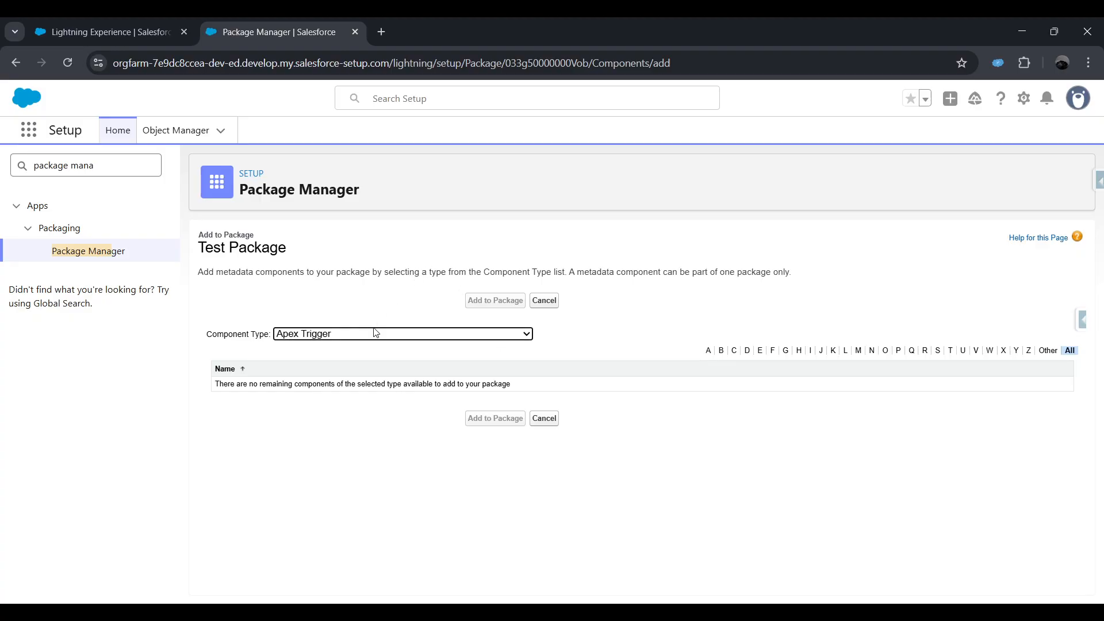
click(363, 293)
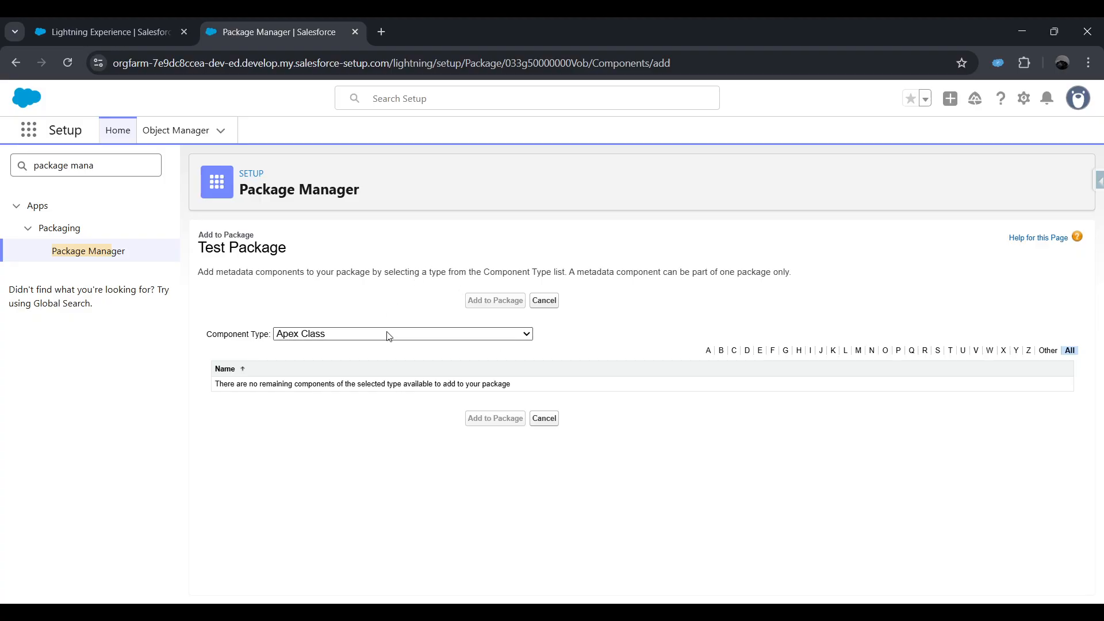
click(398, 341)
click(365, 206)
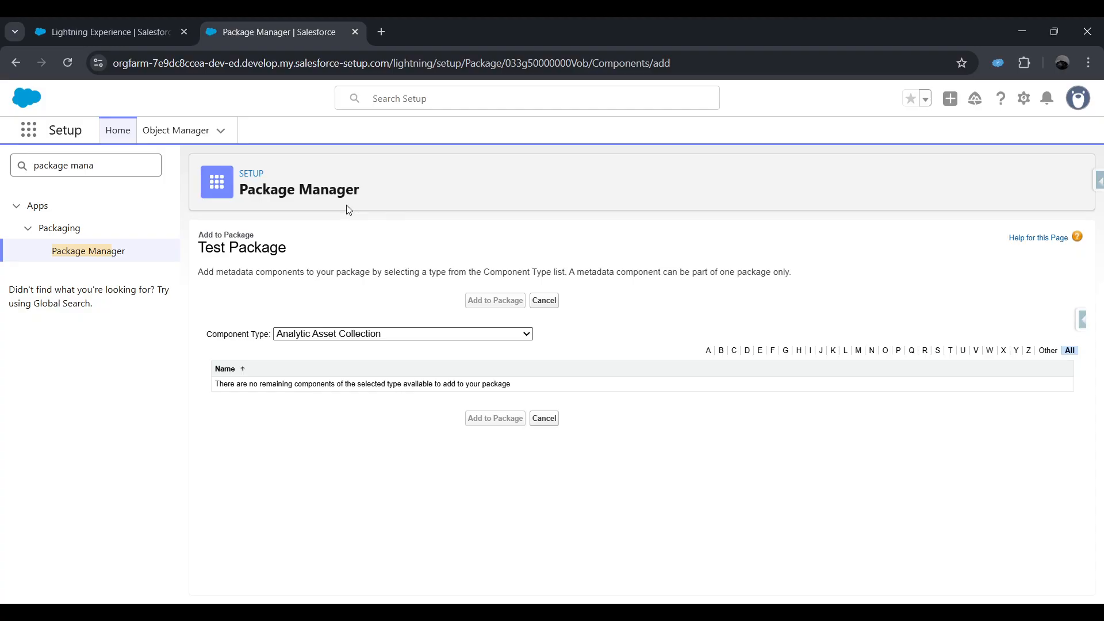
click(366, 251)
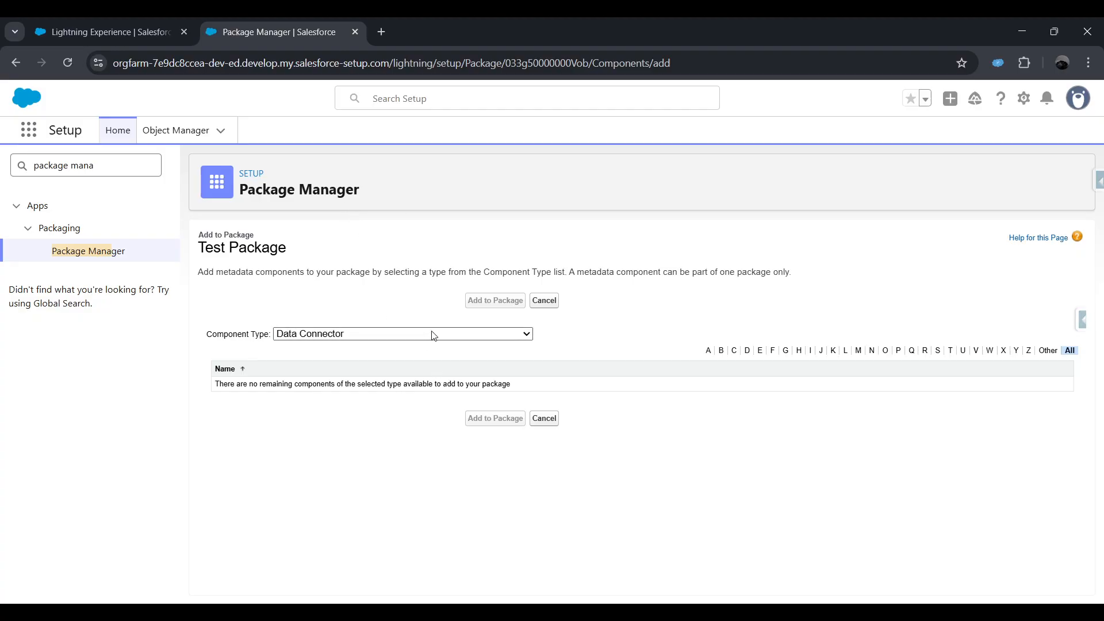
Step: Set the component type to Button or Link and add all of its listed components to Test Package
click(355, 241)
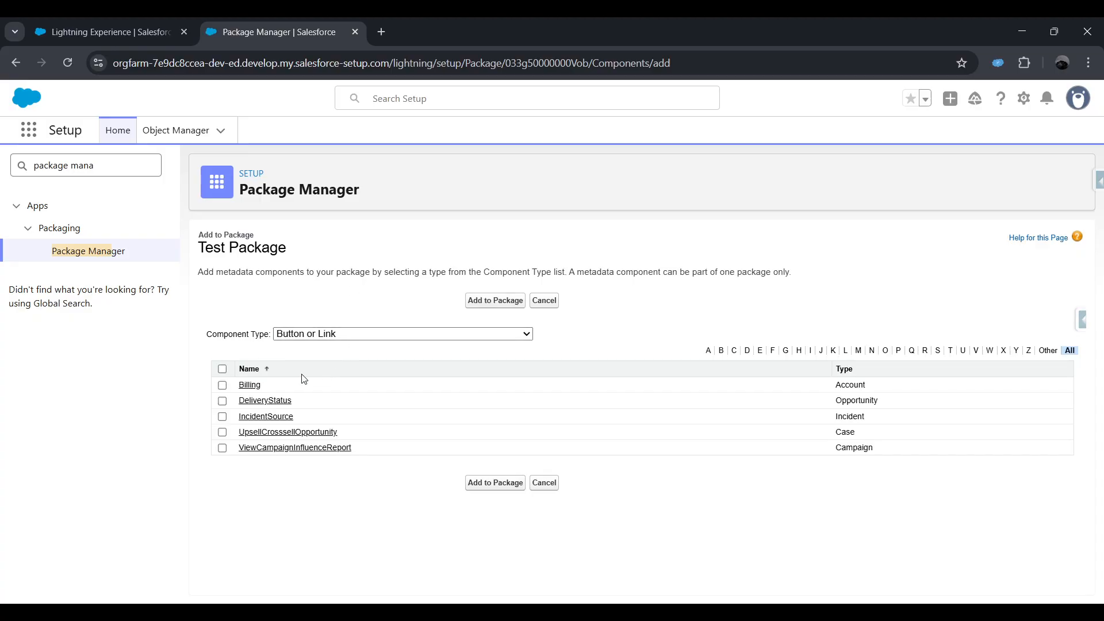
click(223, 385)
click(222, 368)
click(484, 489)
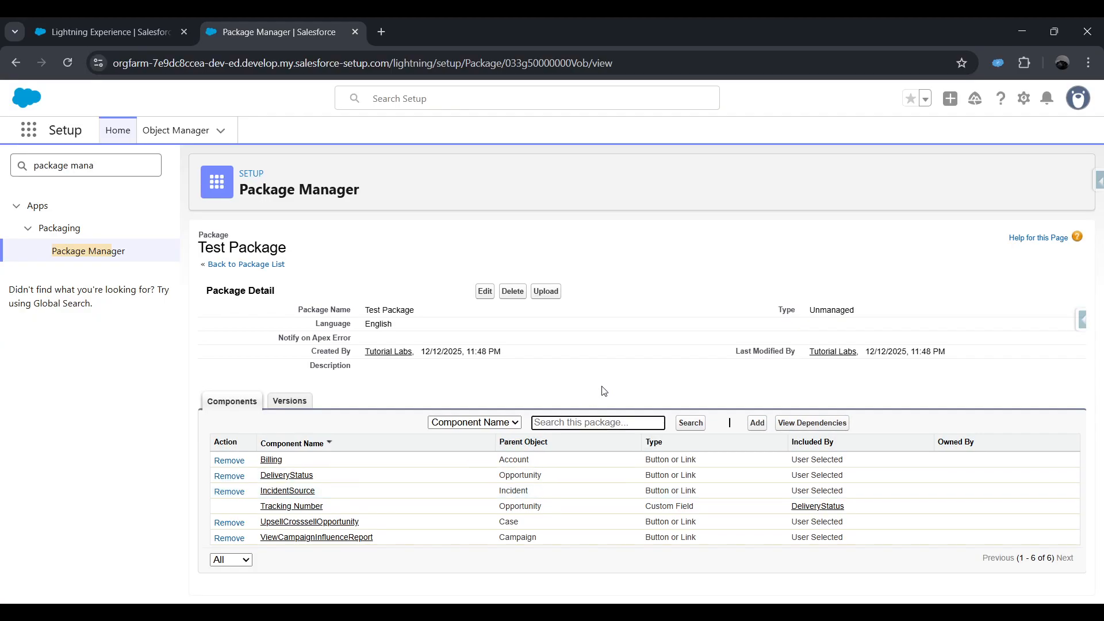
click(605, 384)
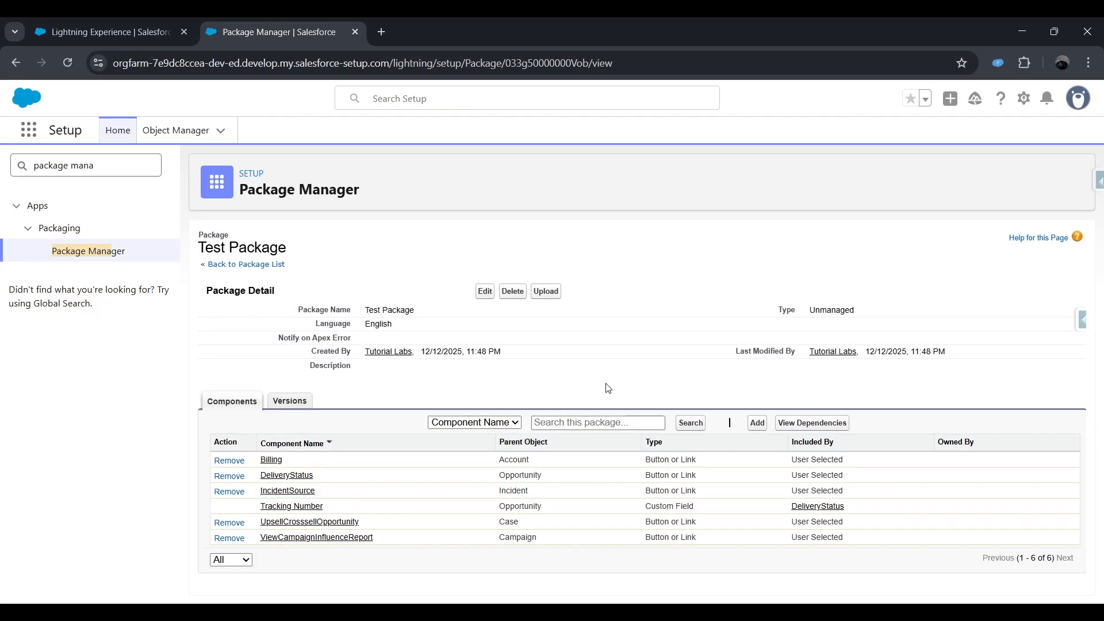